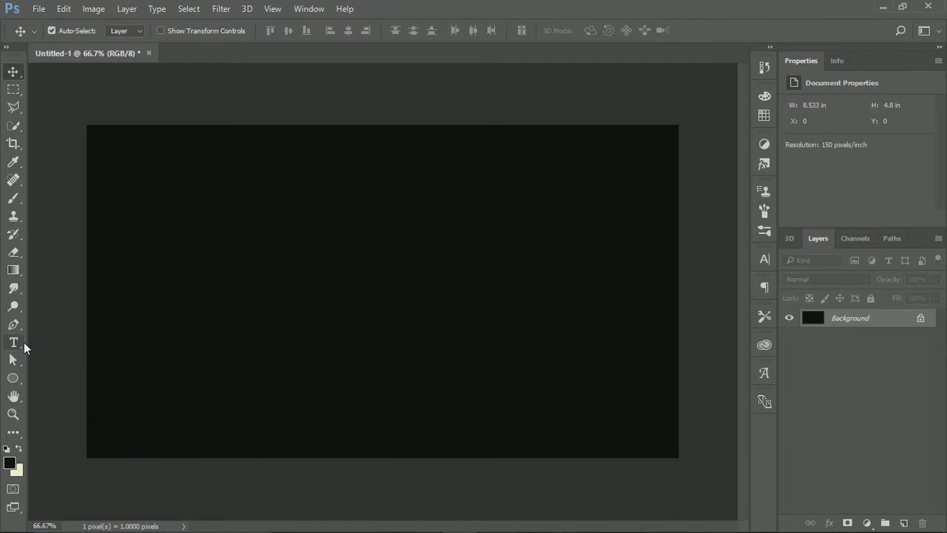
Start a Horizontal Type text box with a light foreground colour at 140 pt
click(14, 342)
right_click(13, 342)
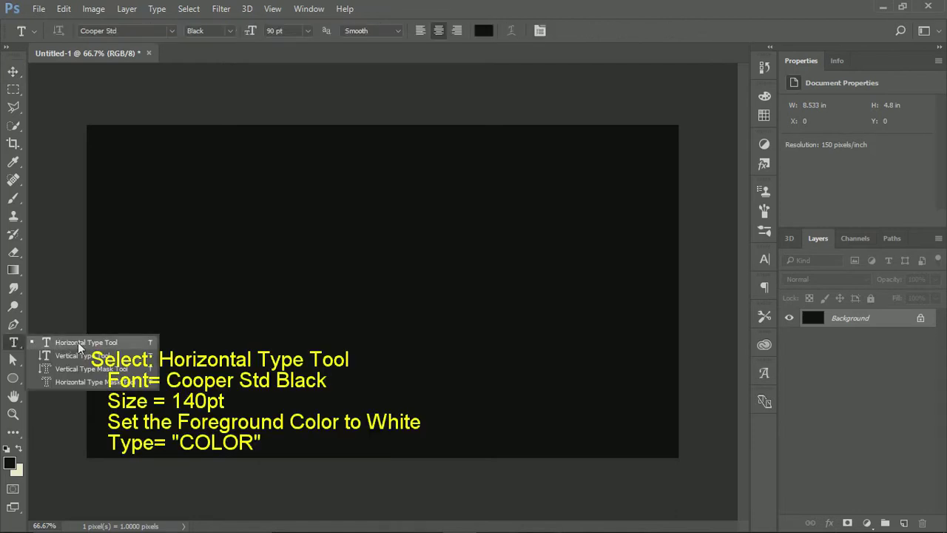
click(103, 343)
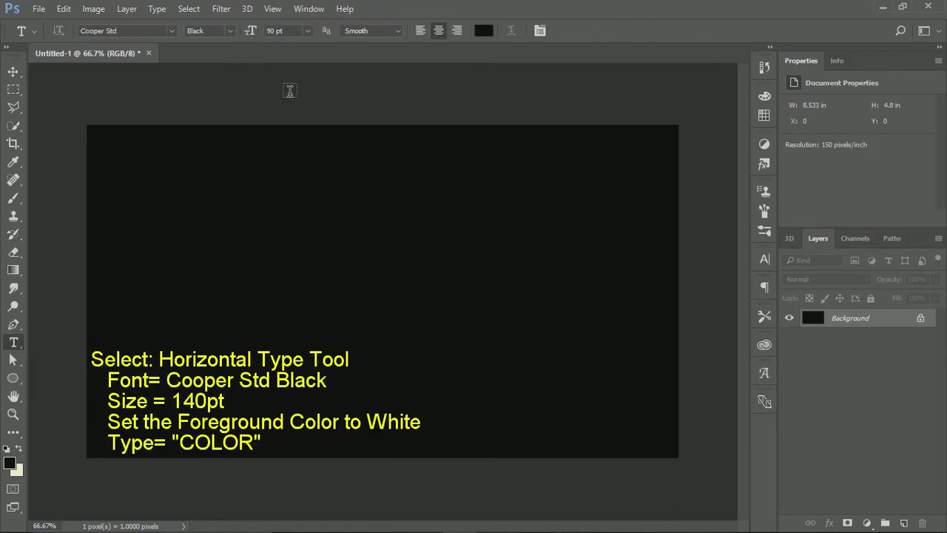
click(18, 449)
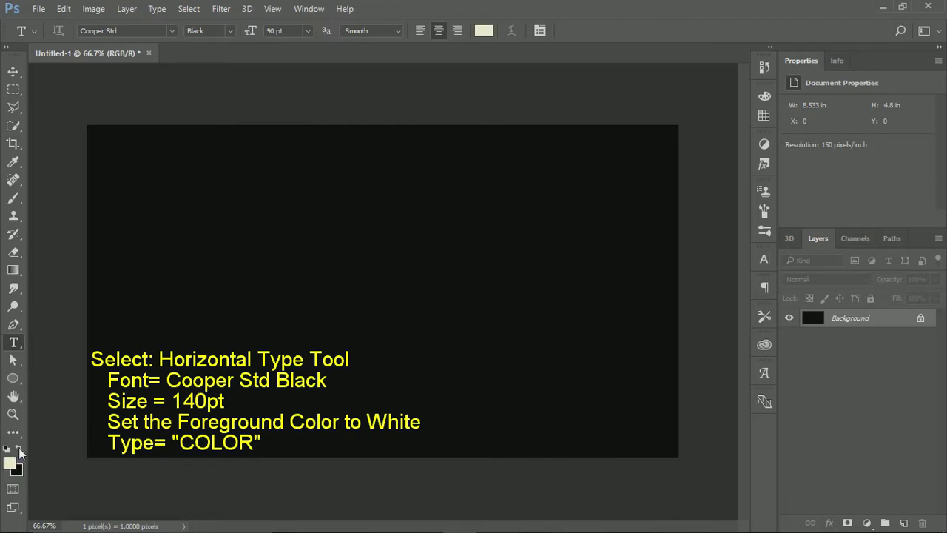
click(357, 302)
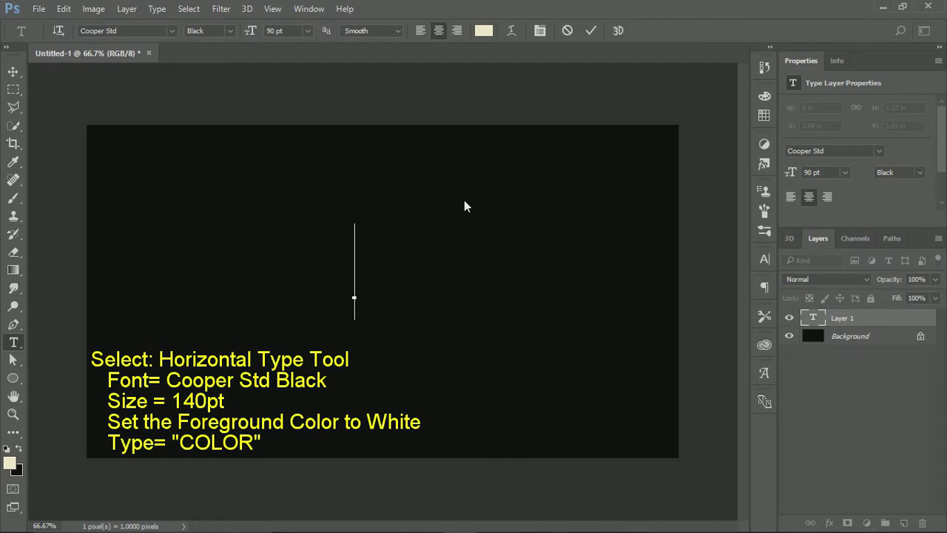
click(280, 32)
text(140)
key(Return)
Type COLOR, commit it, and move it to the canvas centre
text(COO)
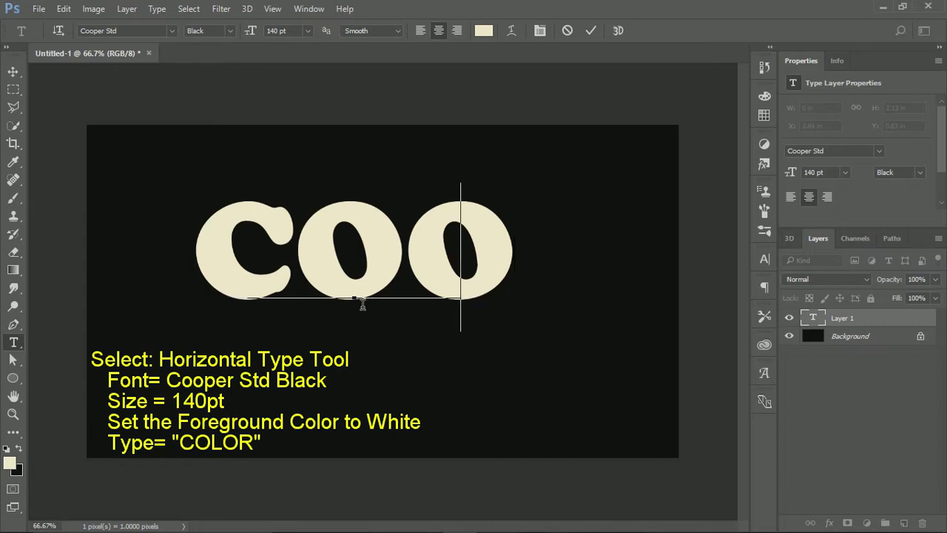
key(BackSpace)
text(LOR)
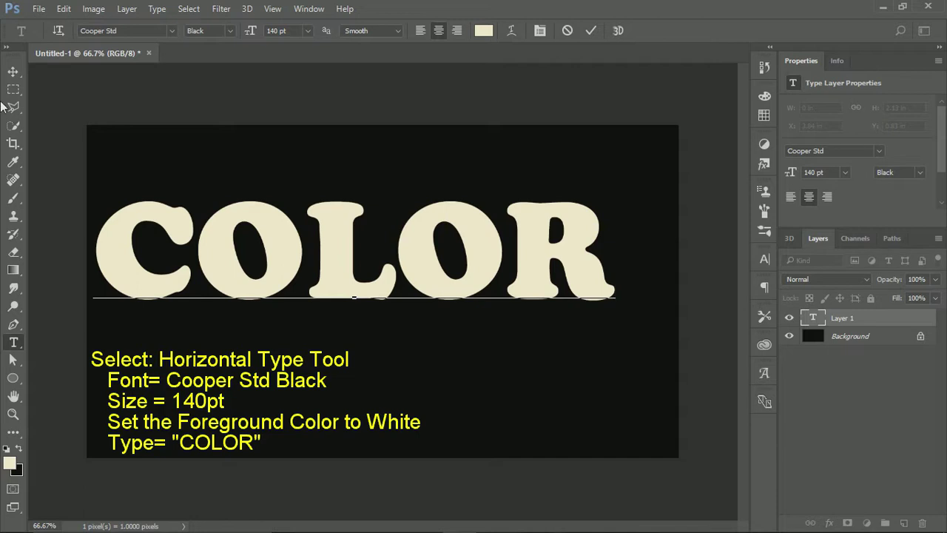
click(13, 71)
drag(277, 271, 308, 304)
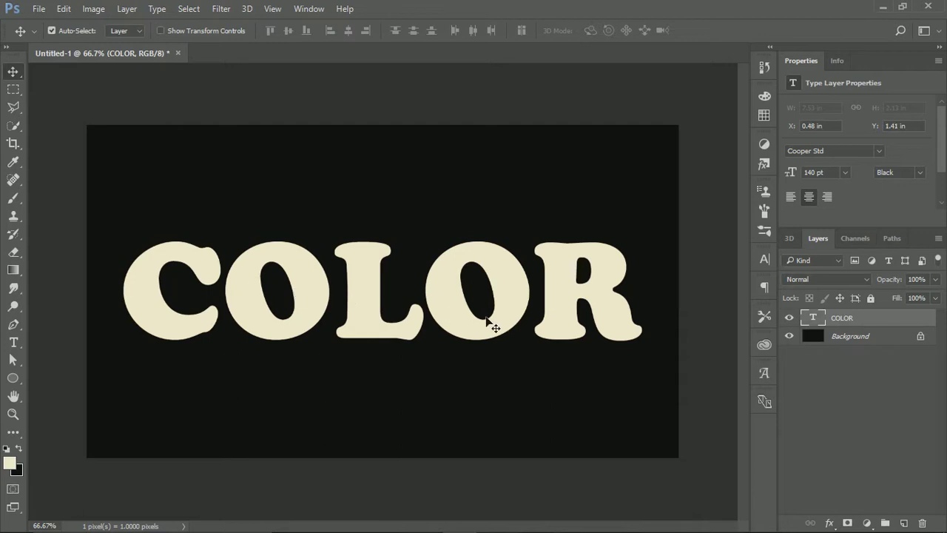
Add an empty Layer 1 above the COLOR type layer and pick the gradient tool group
click(874, 401)
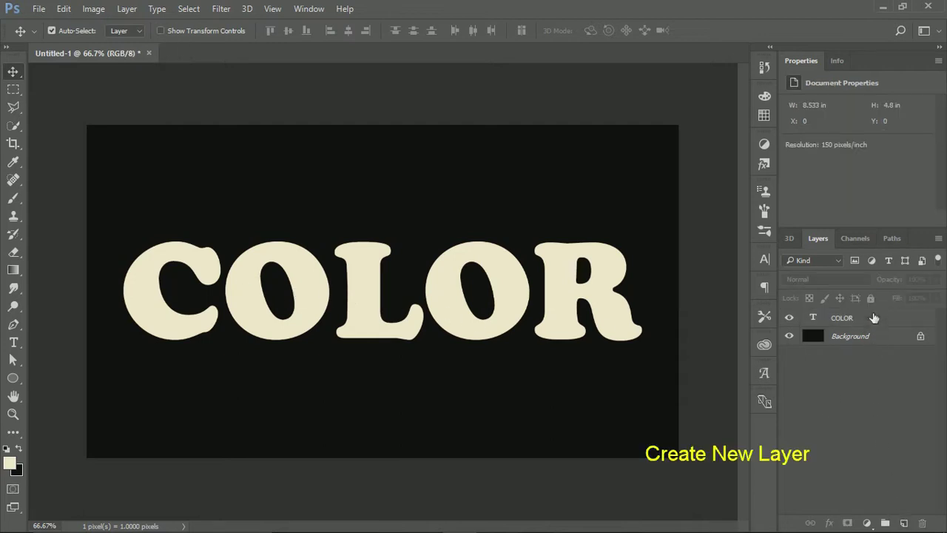
click(873, 318)
click(903, 523)
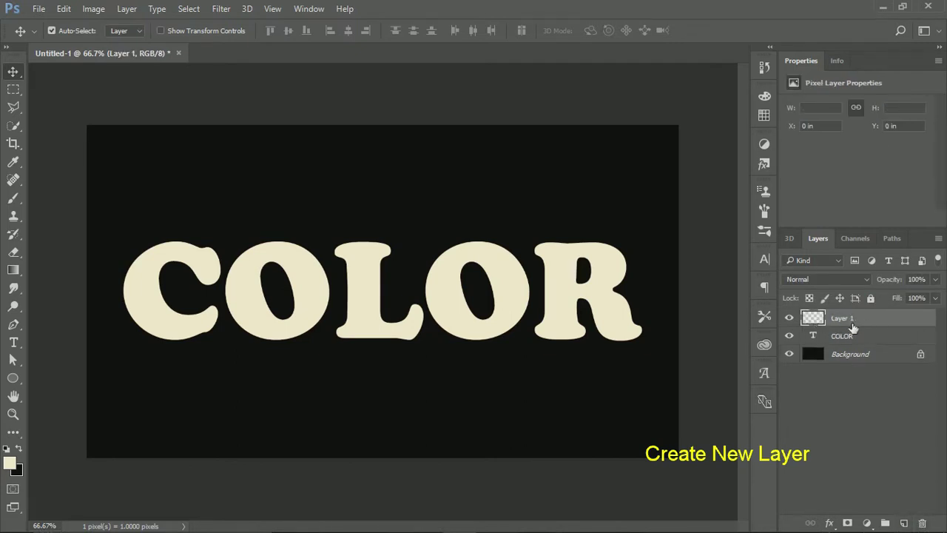
click(17, 278)
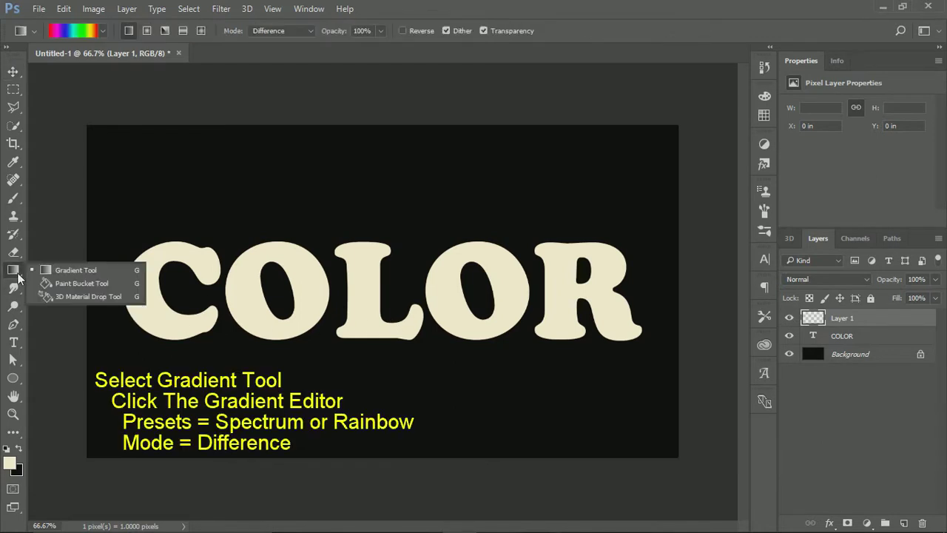
Choose the Gradient Tool with the Spectrum preset in Difference blend mode
click(83, 270)
click(72, 35)
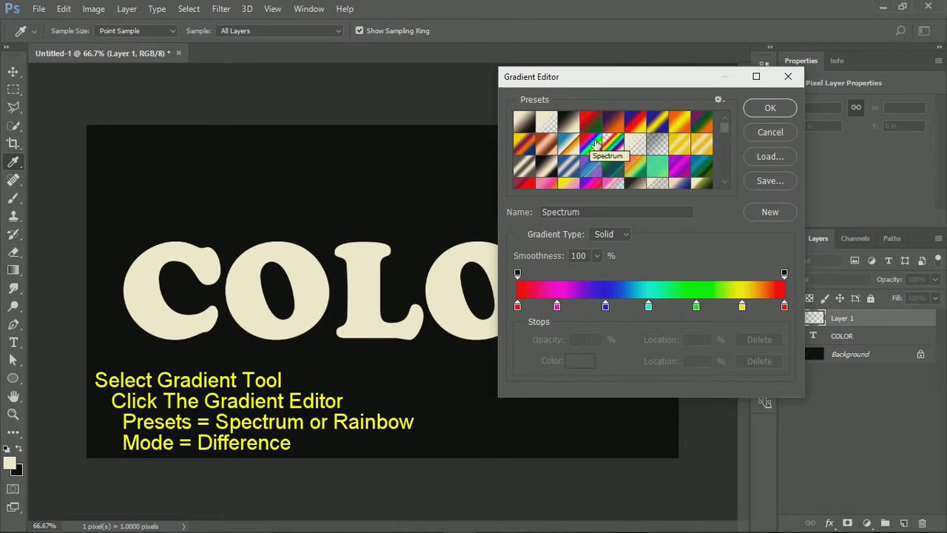
click(596, 144)
click(764, 108)
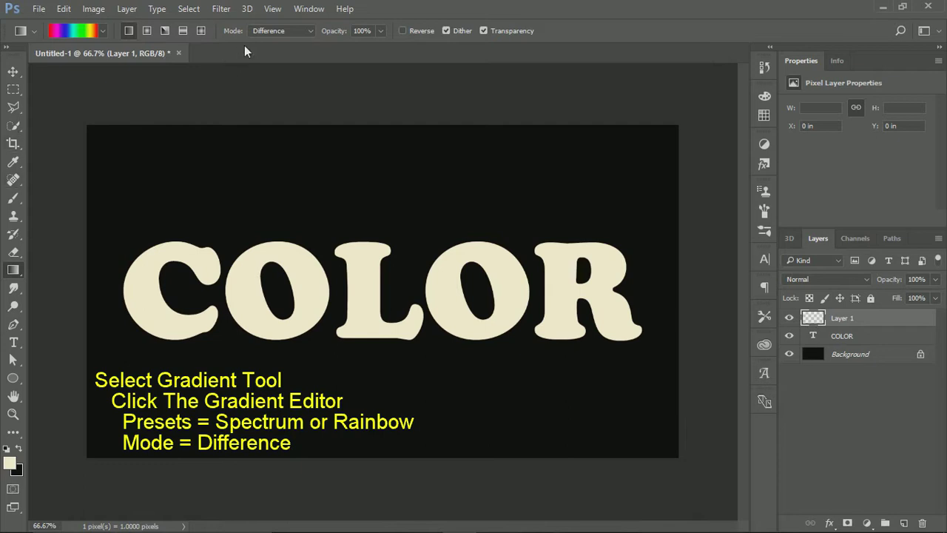
click(289, 33)
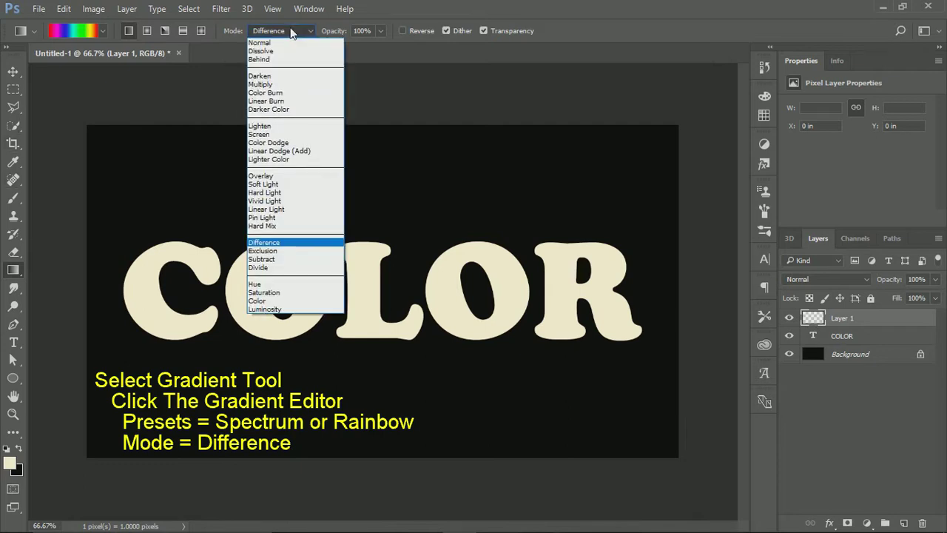
click(293, 32)
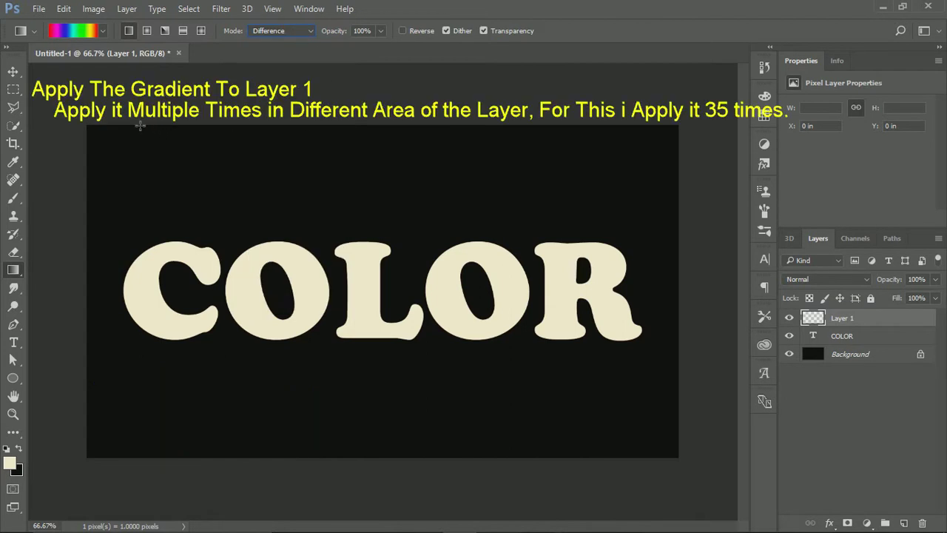
Drag about thirty overlapping Spectrum gradients in many directions across Layer 1
drag(86, 122, 696, 478)
drag(678, 122, 66, 479)
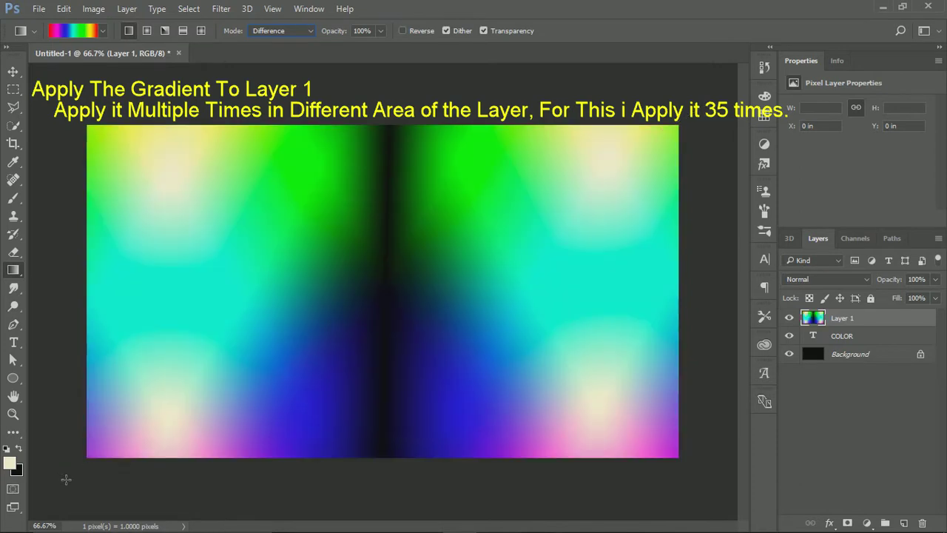
drag(148, 281, 428, 279)
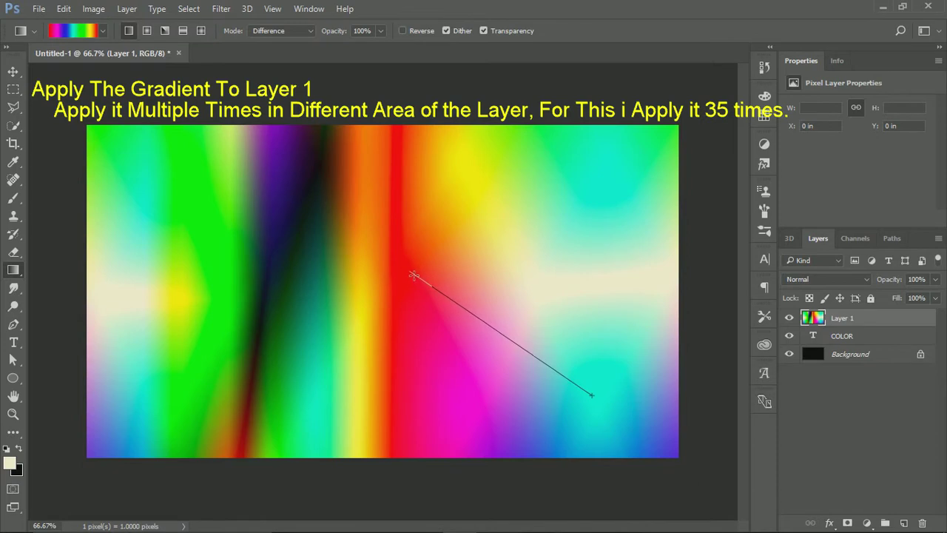
drag(597, 400, 406, 264)
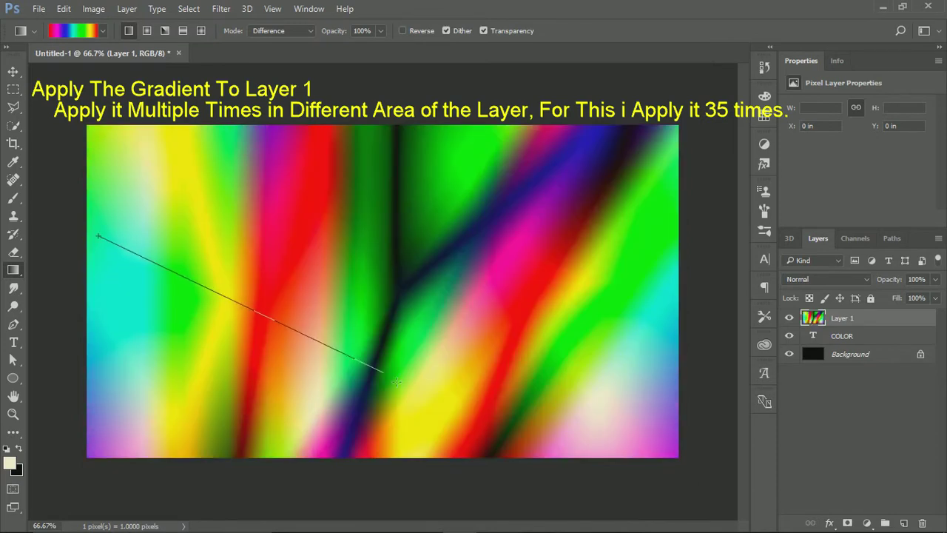
drag(154, 251, 533, 398)
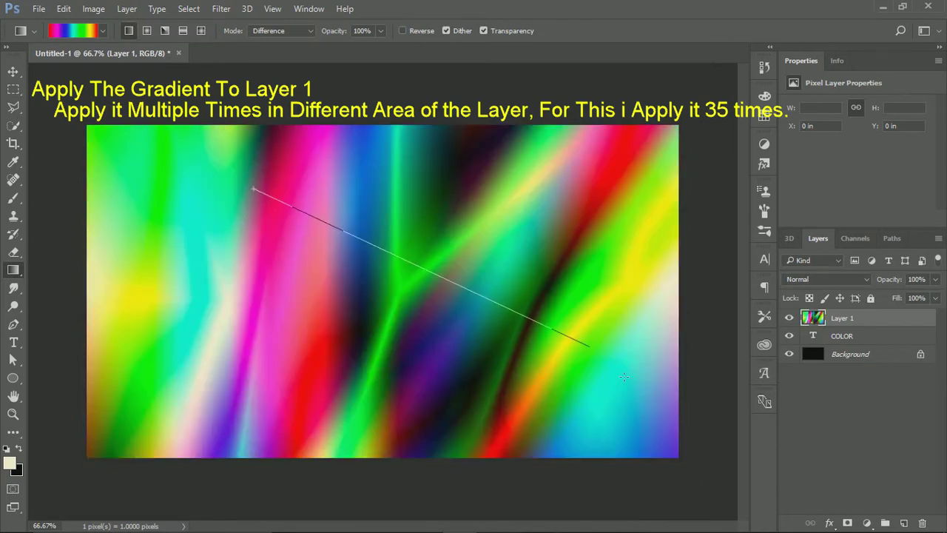
drag(259, 194, 655, 412)
drag(577, 261, 461, 323)
drag(429, 284, 250, 336)
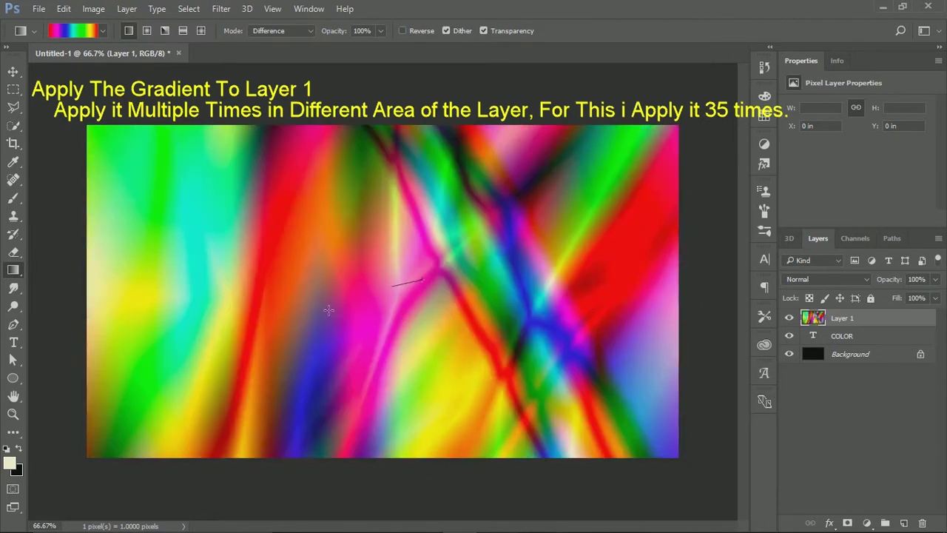
drag(211, 289, 509, 293)
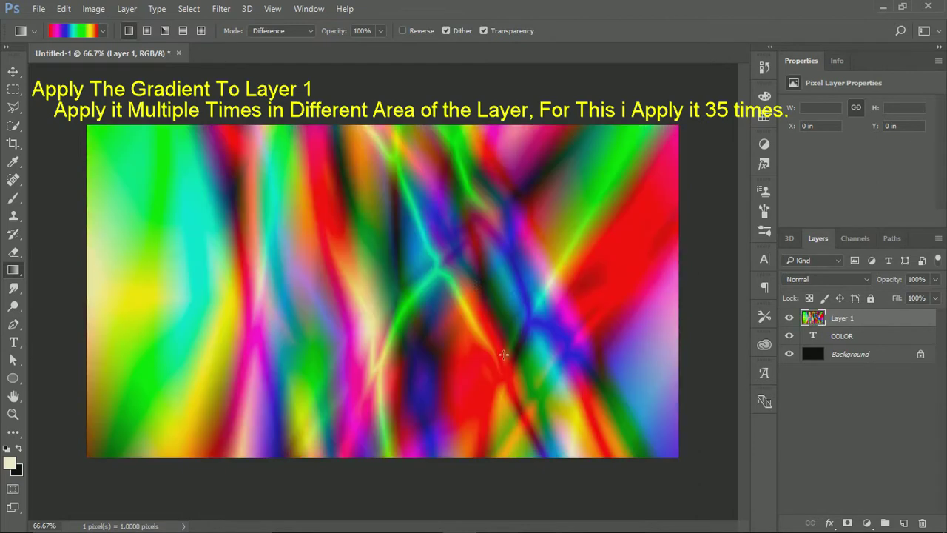
mouse_move(503, 355)
mouse_down()
mouse_move(315, 236)
mouse_move(491, 349)
mouse_up()
mouse_move(134, 272)
mouse_down()
mouse_move(524, 275)
mouse_move(458, 269)
mouse_up()
mouse_move(355, 272)
mouse_down()
mouse_move(602, 277)
mouse_move(592, 275)
mouse_up()
drag(224, 286, 581, 295)
mouse_move(149, 273)
mouse_down()
mouse_move(301, 349)
mouse_move(339, 349)
mouse_up()
mouse_move(114, 155)
mouse_down()
mouse_move(518, 378)
mouse_move(572, 287)
mouse_up()
drag(134, 185, 512, 358)
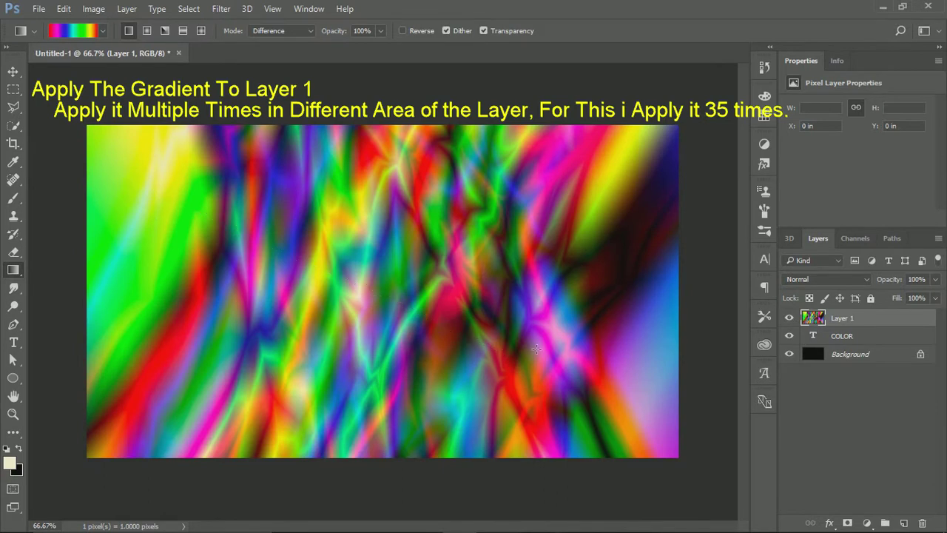
drag(664, 293, 158, 314)
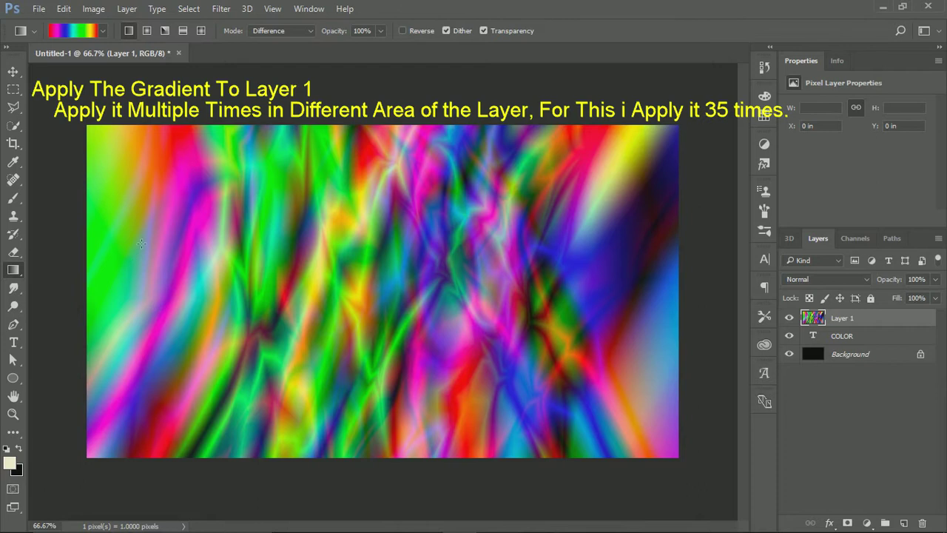
mouse_move(85, 189)
mouse_down()
mouse_move(252, 271)
mouse_move(476, 317)
mouse_move(558, 377)
mouse_up()
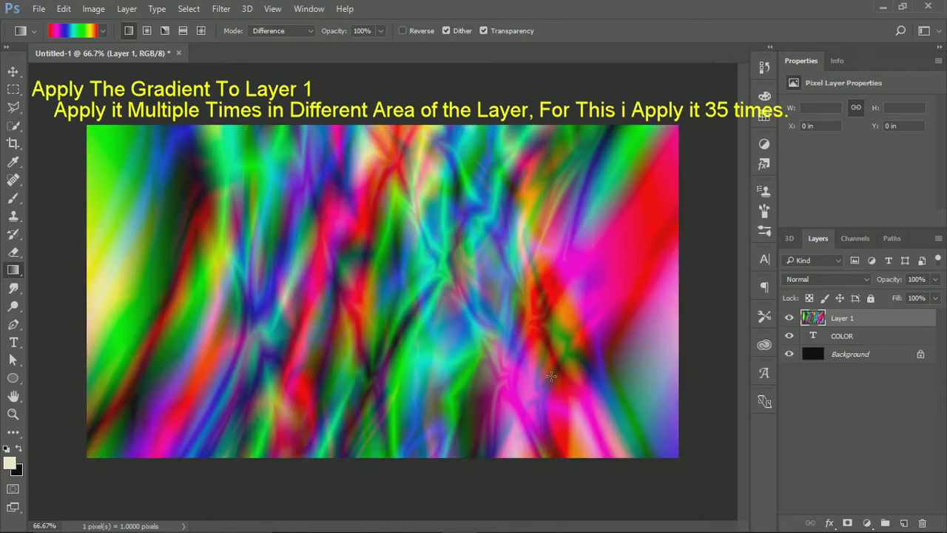
mouse_move(645, 238)
mouse_down()
mouse_move(566, 255)
mouse_move(259, 275)
mouse_up()
mouse_move(345, 295)
mouse_down()
mouse_move(490, 290)
mouse_move(580, 248)
mouse_up()
drag(376, 265, 257, 243)
drag(284, 338, 141, 255)
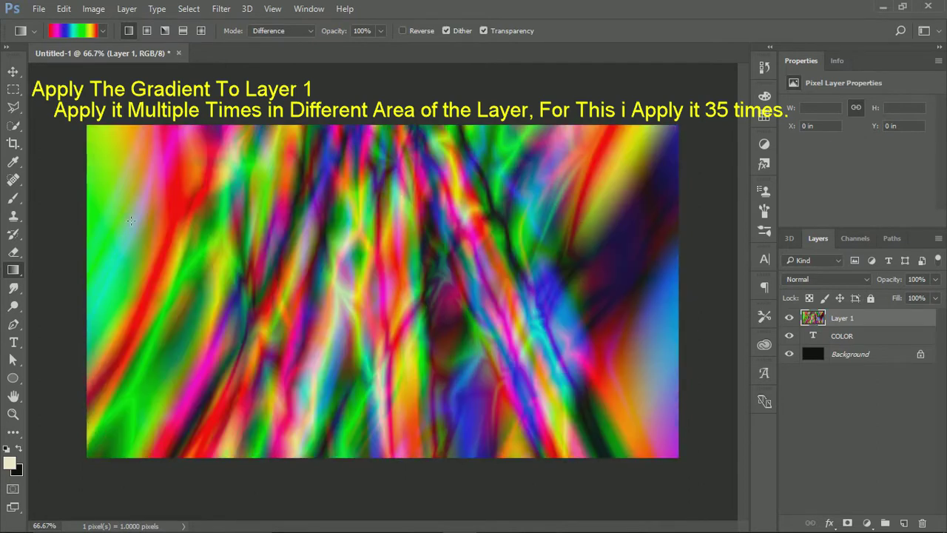
drag(86, 394, 355, 126)
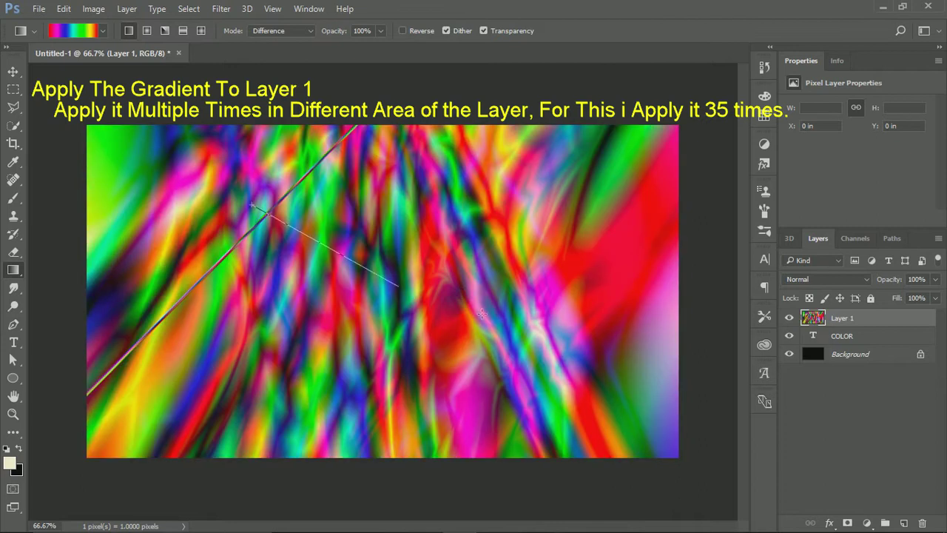
drag(299, 235, 385, 277)
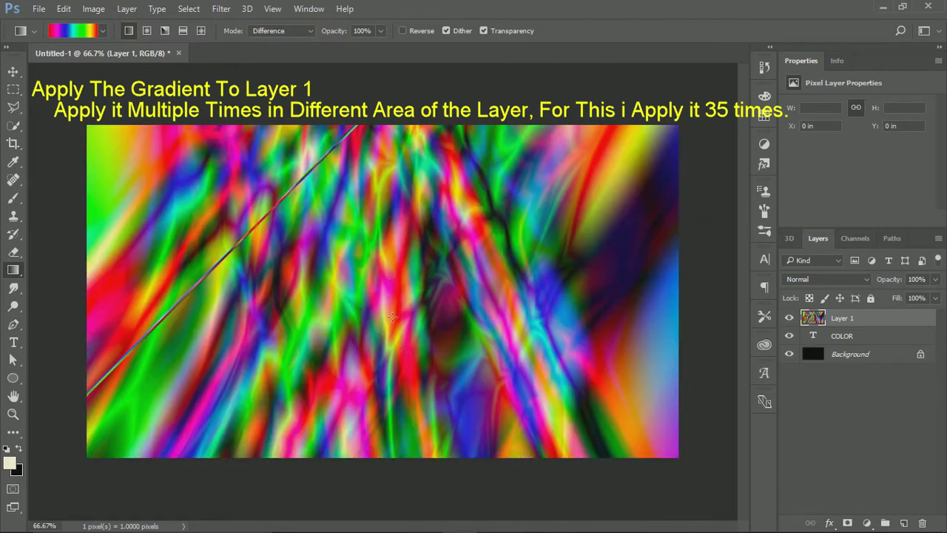
drag(424, 312, 561, 266)
mouse_move(586, 237)
mouse_down()
mouse_move(225, 330)
mouse_move(654, 337)
mouse_up()
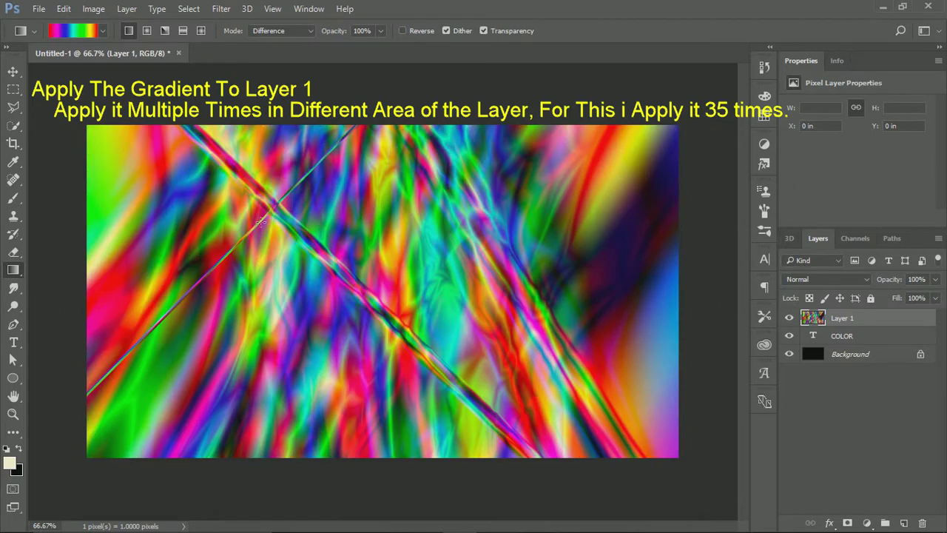
drag(162, 180, 598, 340)
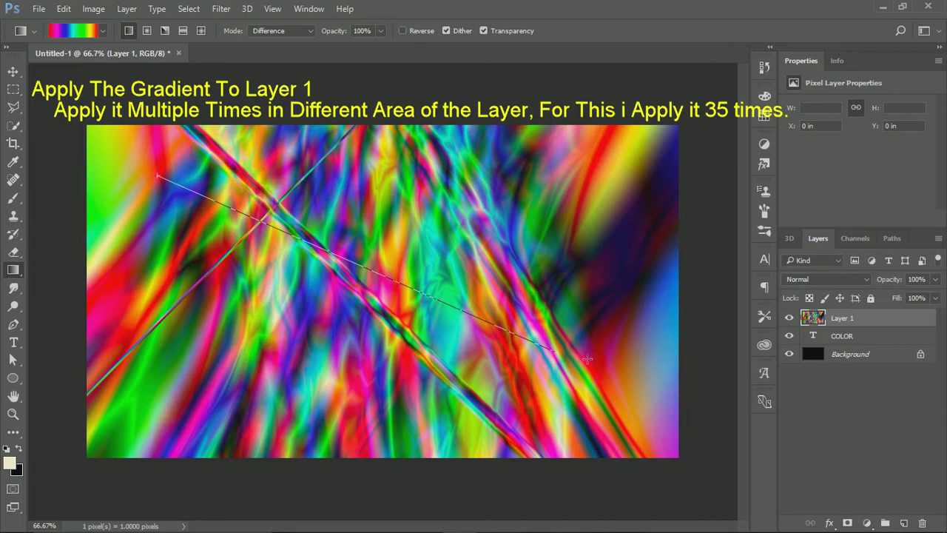
drag(616, 251, 447, 293)
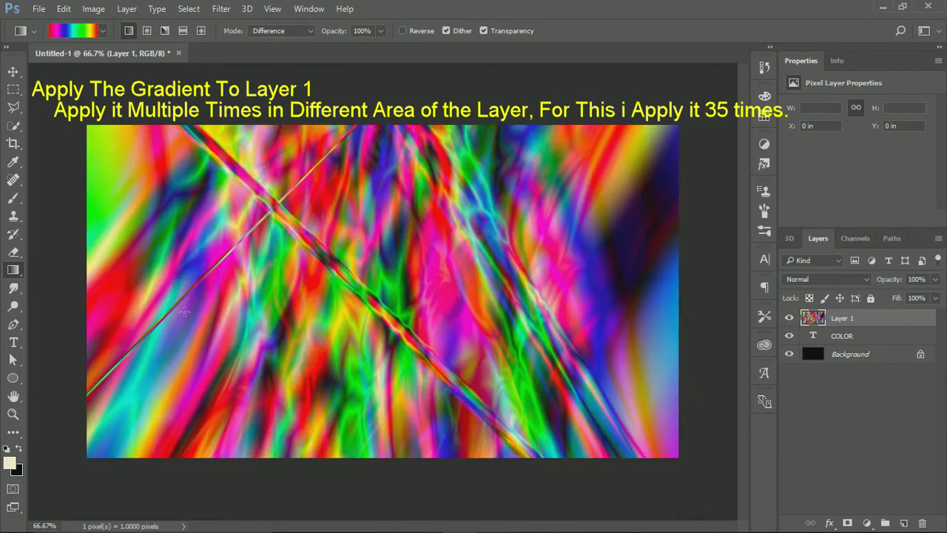
drag(138, 304, 645, 319)
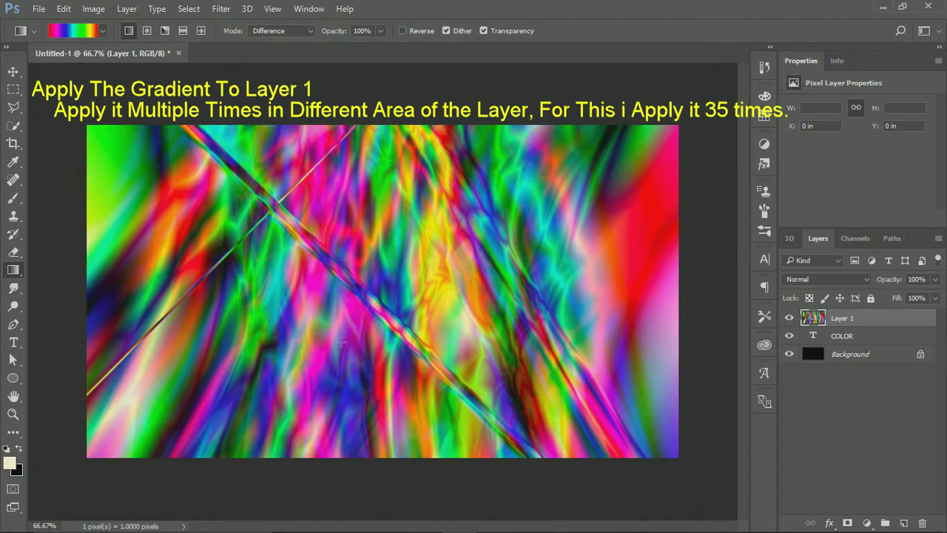
drag(375, 333, 506, 292)
drag(138, 289, 598, 297)
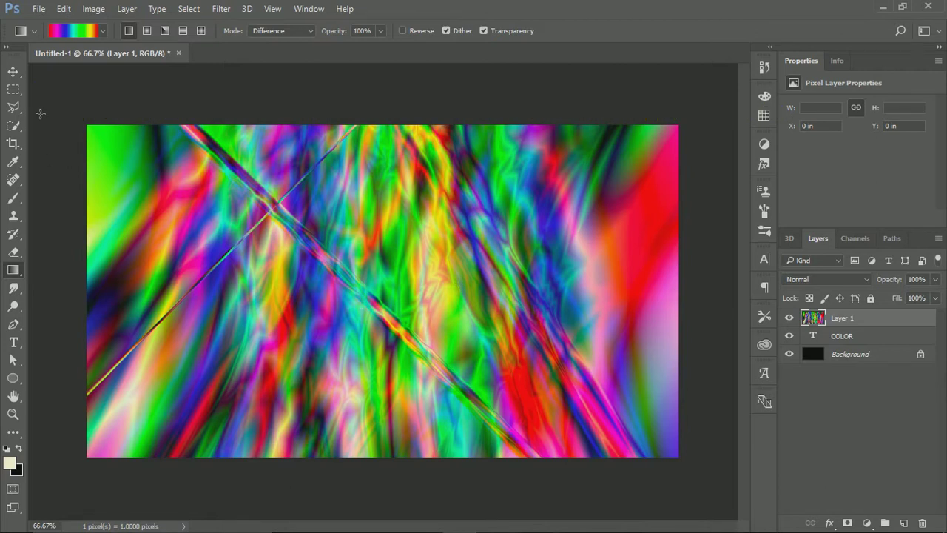
click(13, 71)
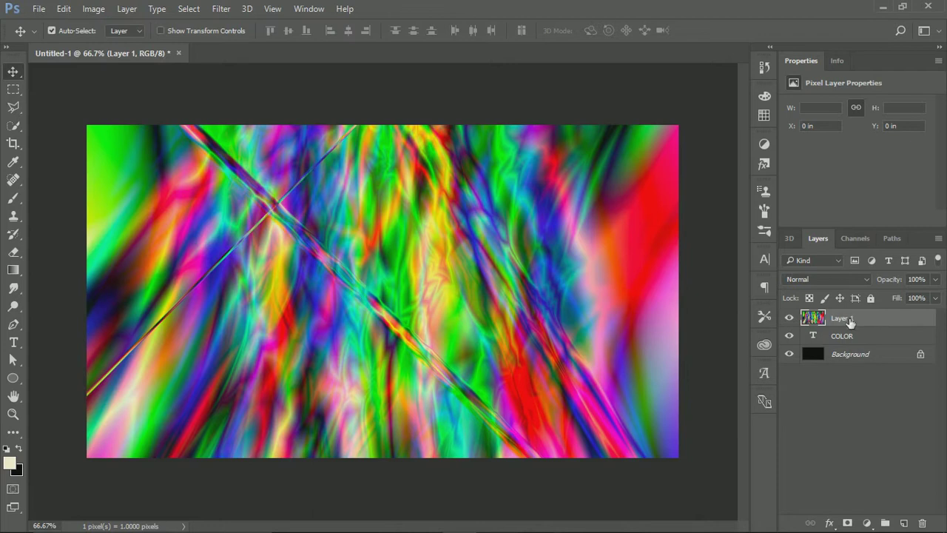
Apply the Filter Gallery Spatter effect with Spray Radius 15 and Smoothness 8
click(229, 11)
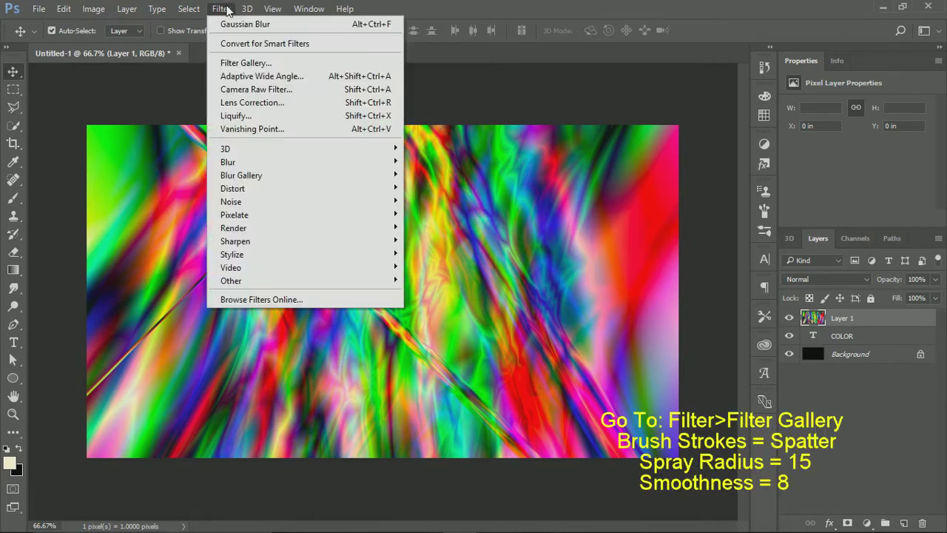
click(237, 65)
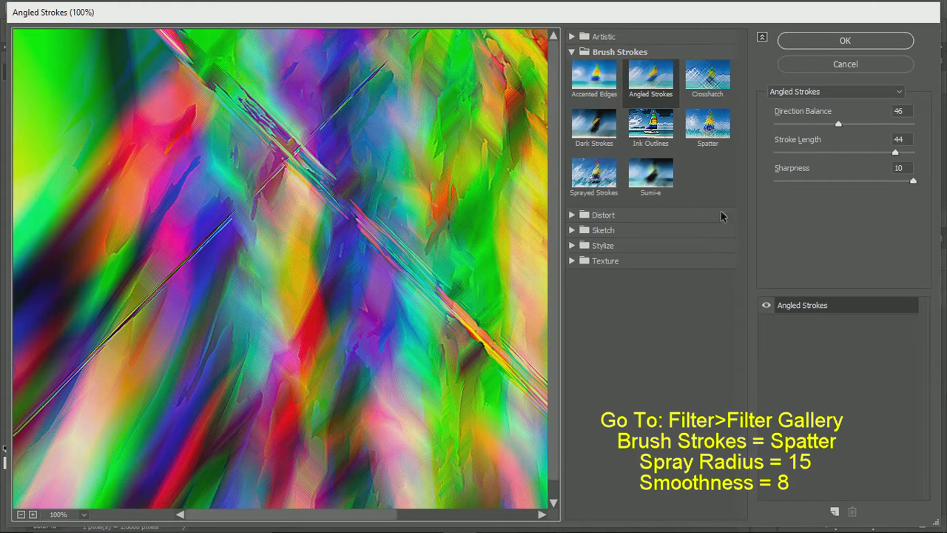
click(700, 134)
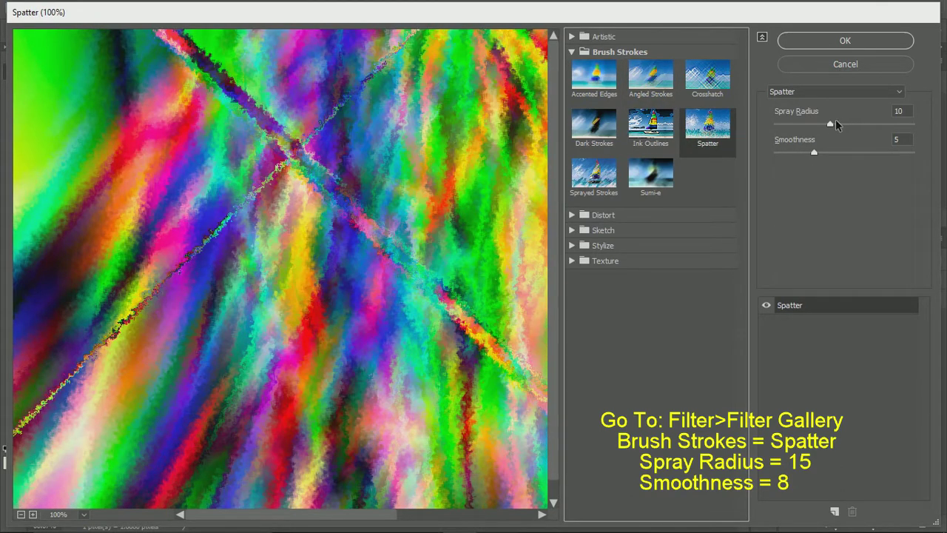
drag(830, 124, 862, 125)
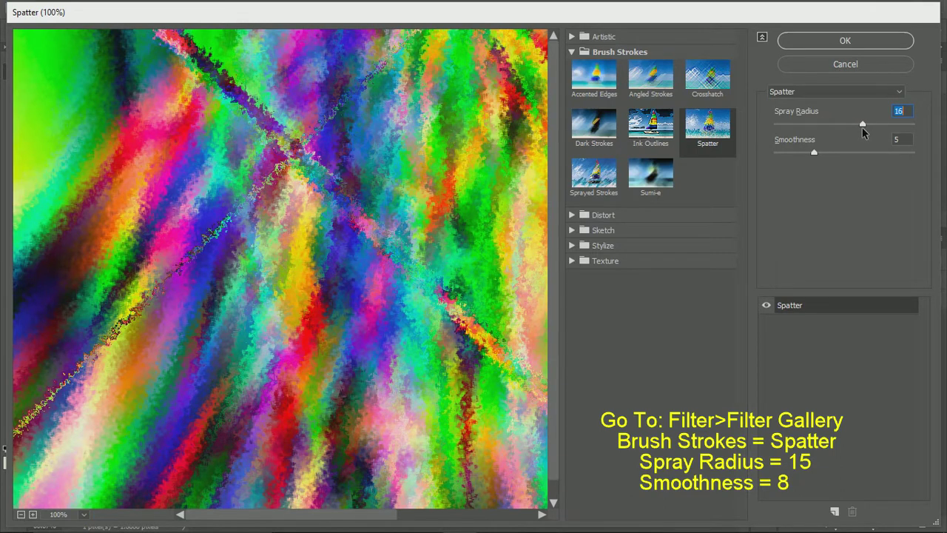
drag(861, 126, 858, 128)
drag(815, 153, 843, 153)
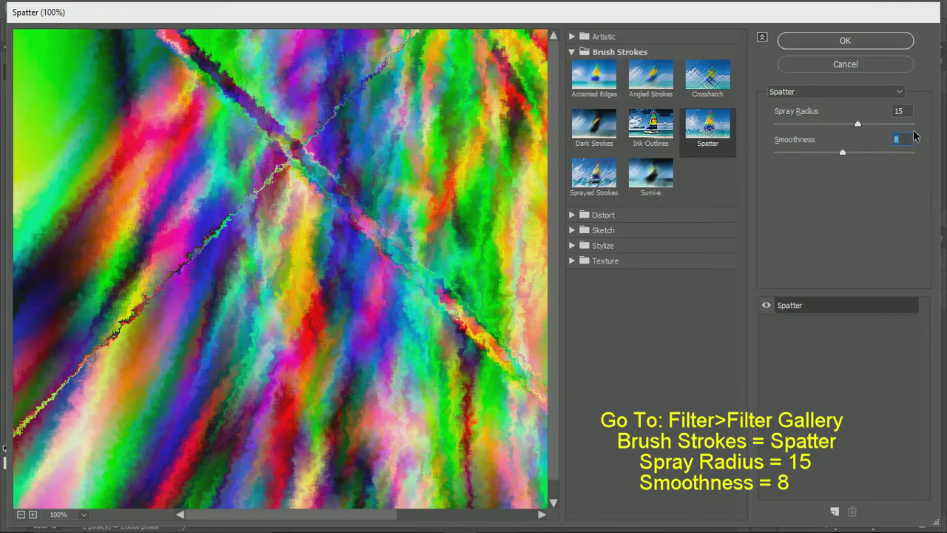
click(861, 43)
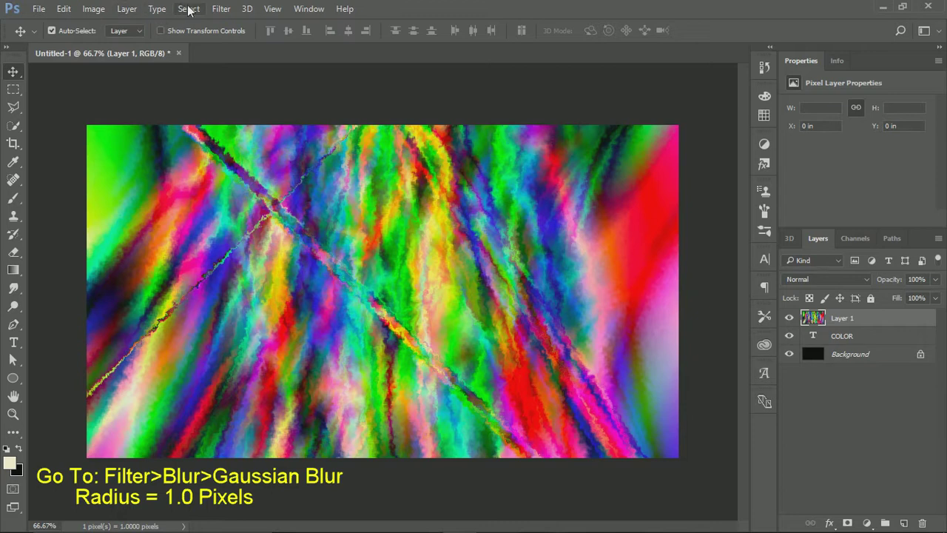
Apply a Gaussian Blur of 1.0 pixel radius to Layer 1
click(220, 9)
mouse_move(245, 162)
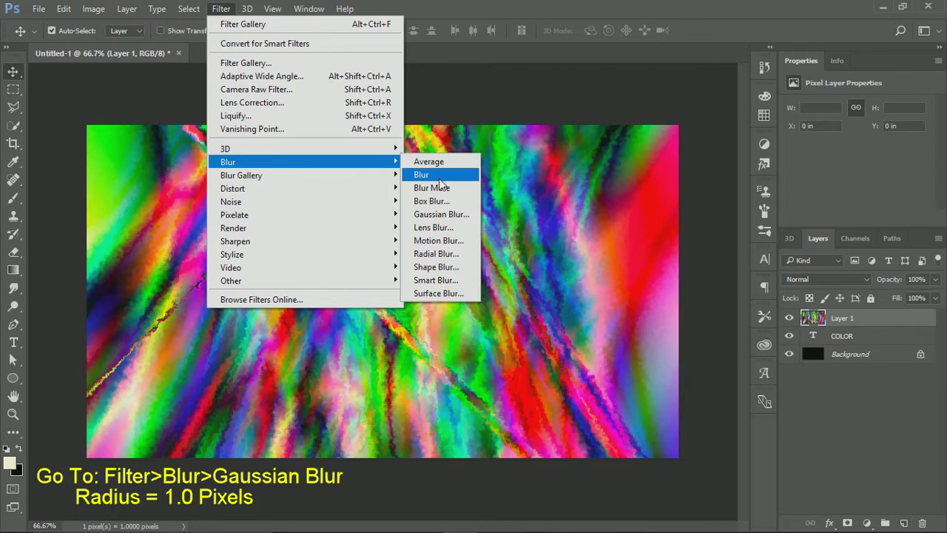
click(462, 214)
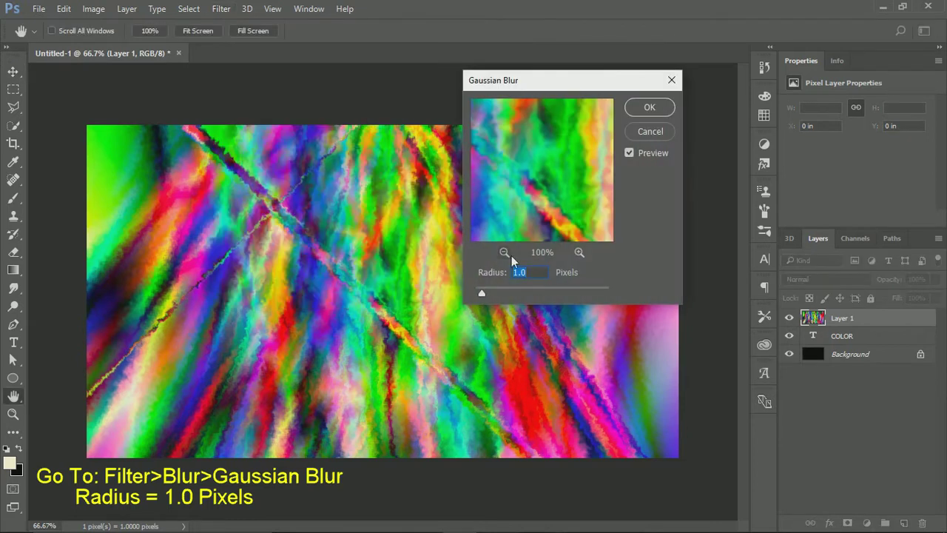
click(538, 280)
click(649, 111)
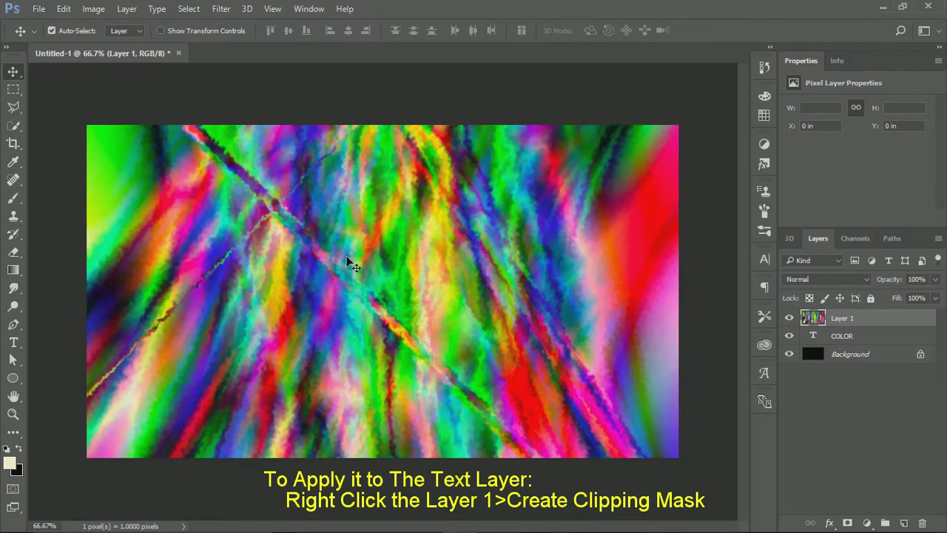
Create a clipping mask from Layer 1 onto the COLOR type layer
right_click(836, 318)
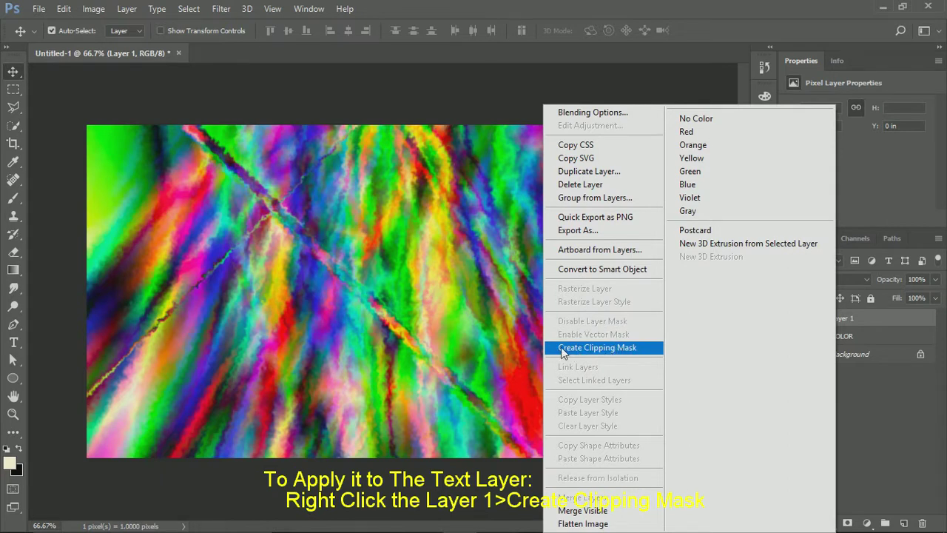
click(637, 346)
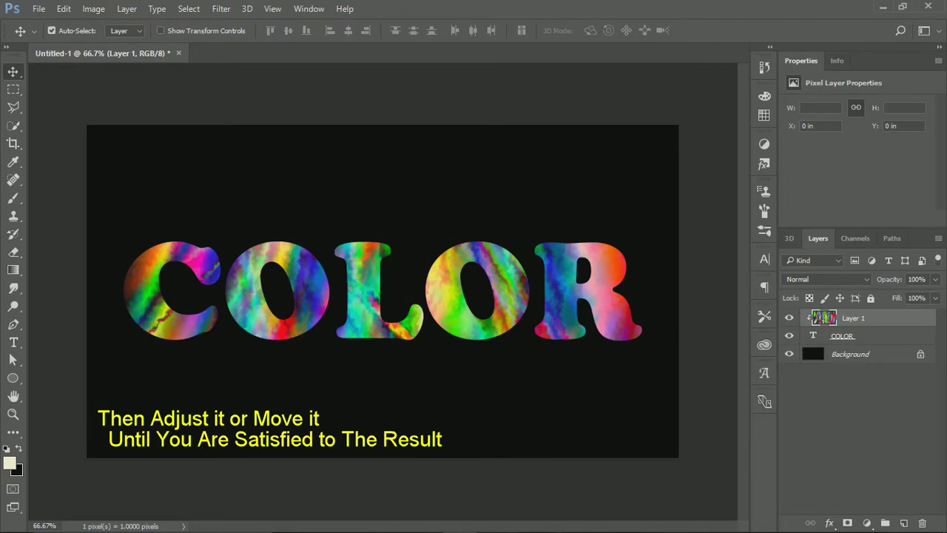
Drag the clipped rainbow layer within the letters until it sits at Y 1.59 in
mouse_move(560, 309)
mouse_down()
mouse_move(562, 392)
mouse_move(585, 392)
mouse_move(523, 393)
mouse_move(554, 425)
mouse_up()
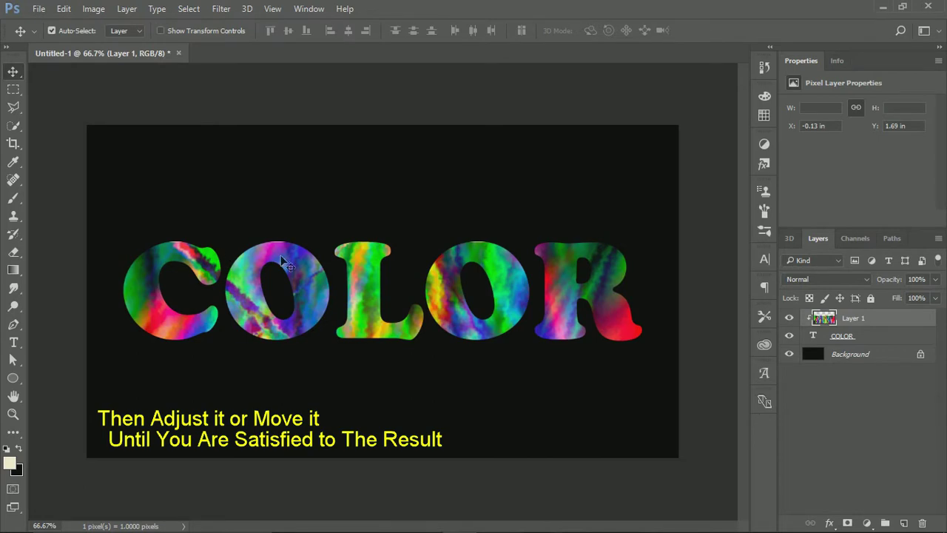
click(892, 338)
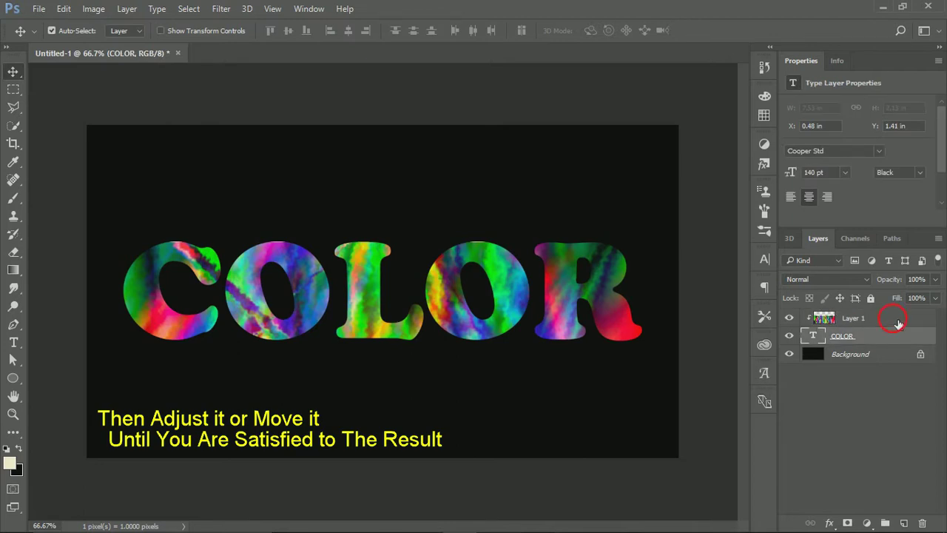
click(896, 323)
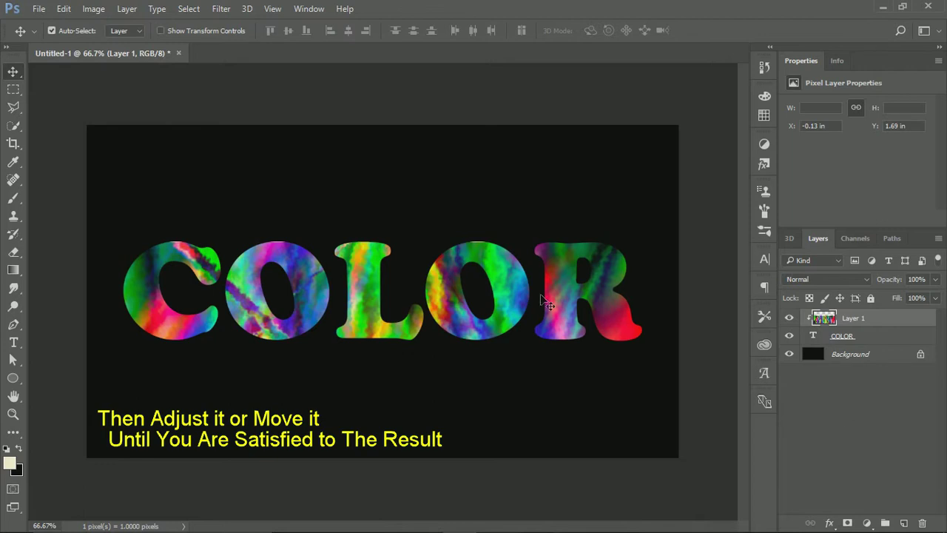
mouse_move(516, 291)
mouse_down()
mouse_move(503, 278)
mouse_move(520, 294)
mouse_up()
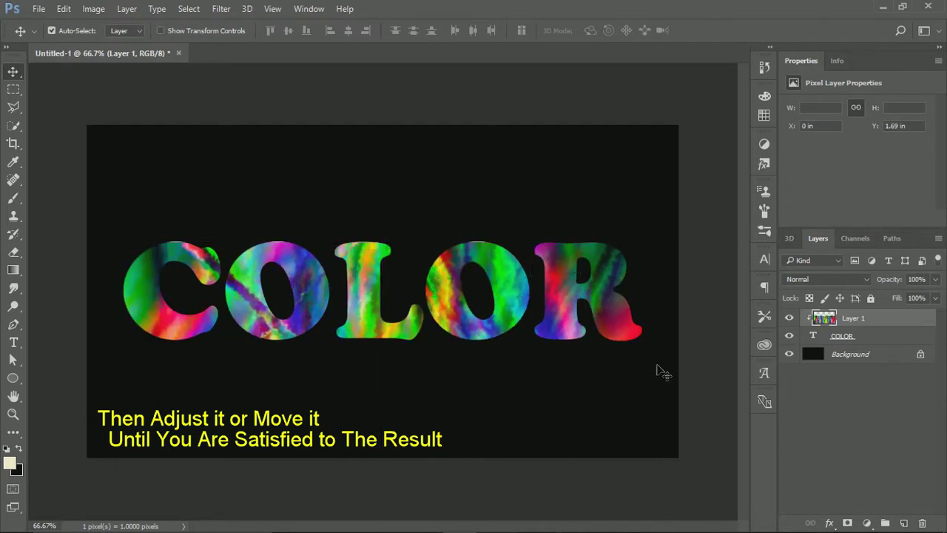
click(805, 405)
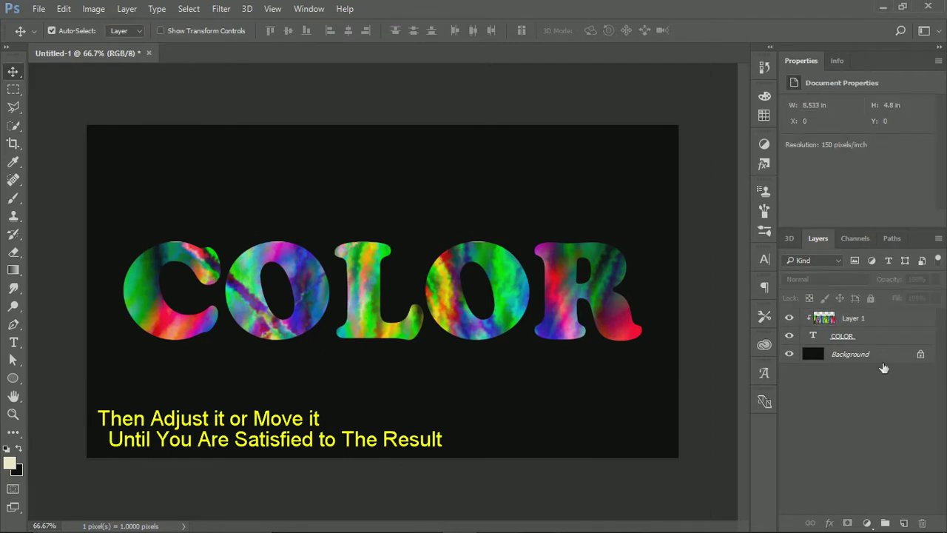
drag(511, 287, 511, 281)
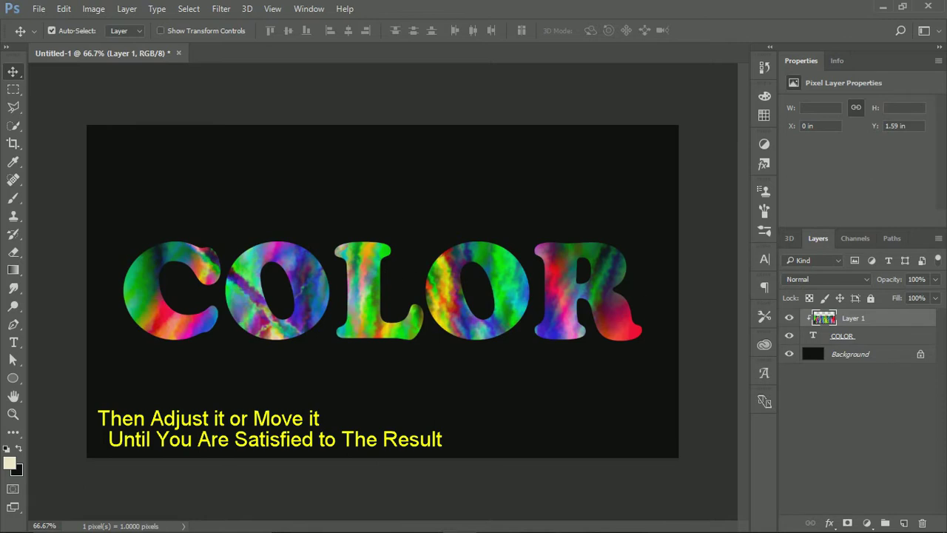
click(879, 360)
Give the background layer a reversed blue-black-blue Gradient Overlay at 90° and 150% scale
click(921, 355)
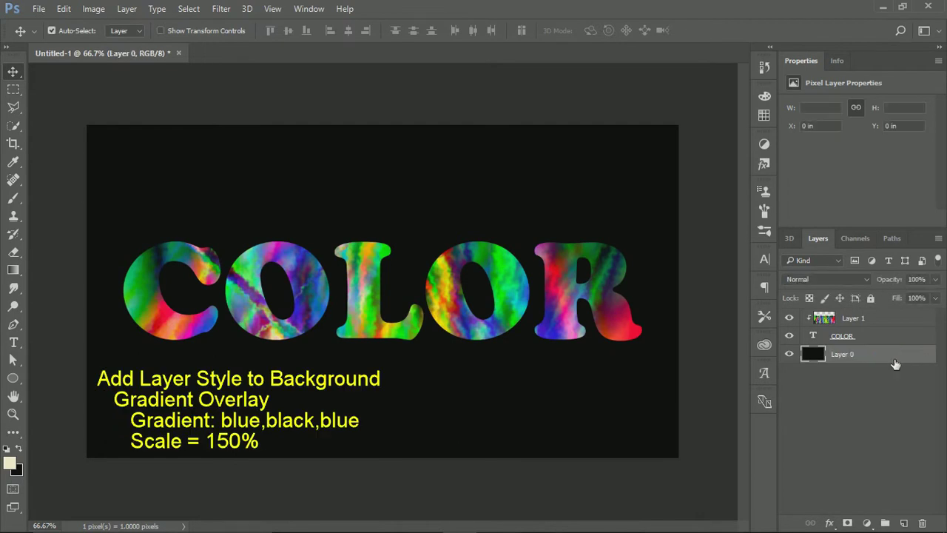
double_click(896, 363)
drag(548, 65, 802, 70)
click(500, 278)
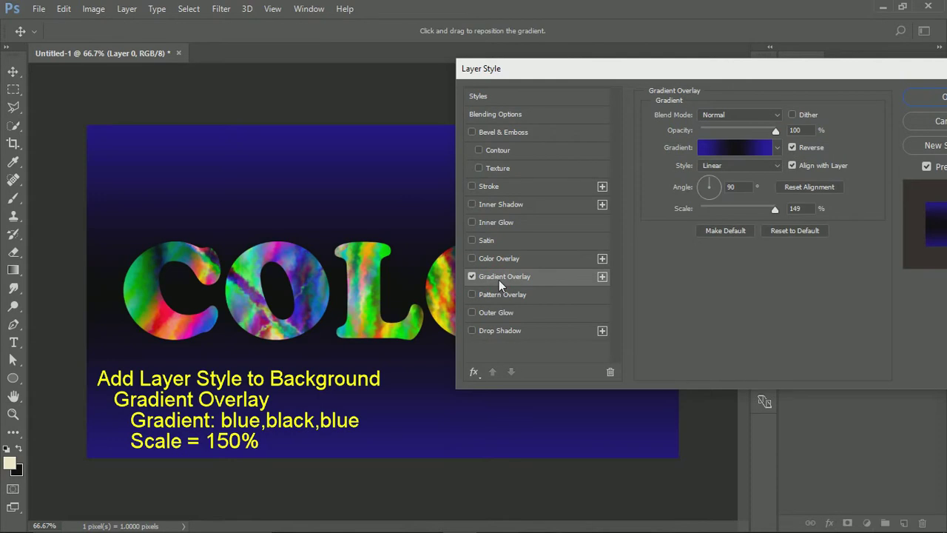
drag(638, 69, 697, 66)
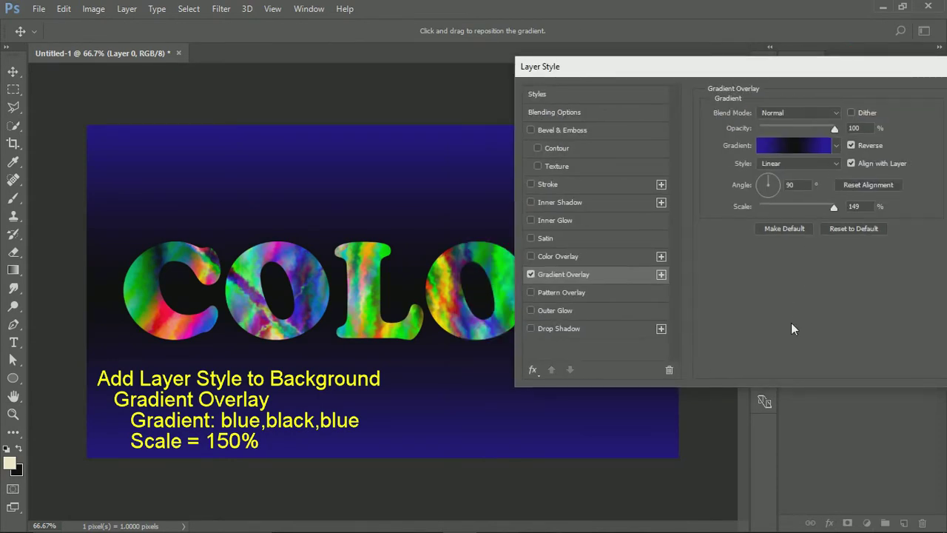
drag(835, 208, 838, 208)
mouse_move(732, 67)
mouse_down()
mouse_move(895, 66)
mouse_move(407, 66)
mouse_up()
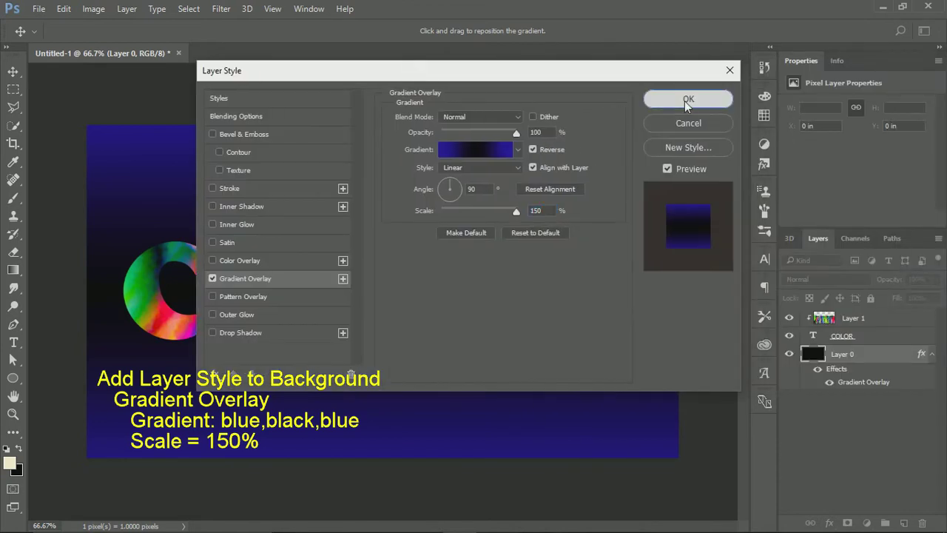
click(692, 99)
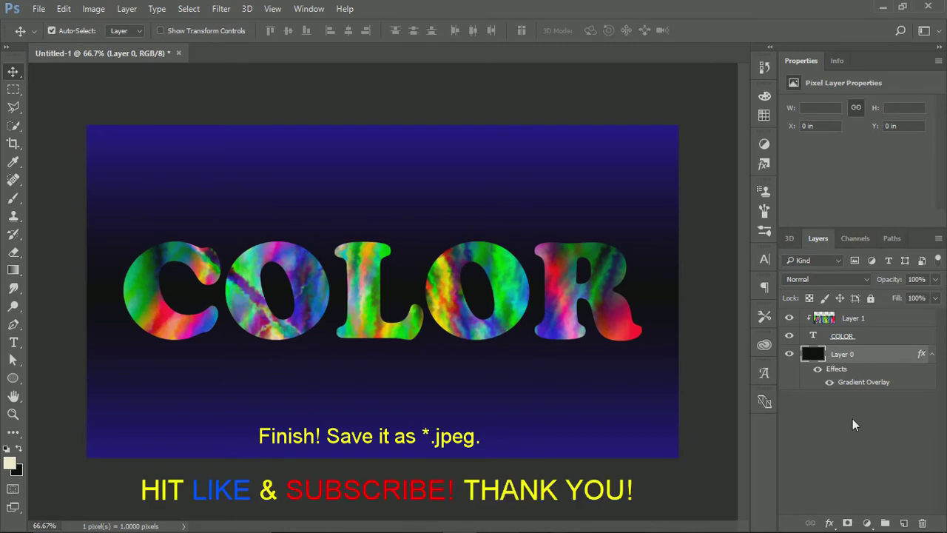
click(852, 419)
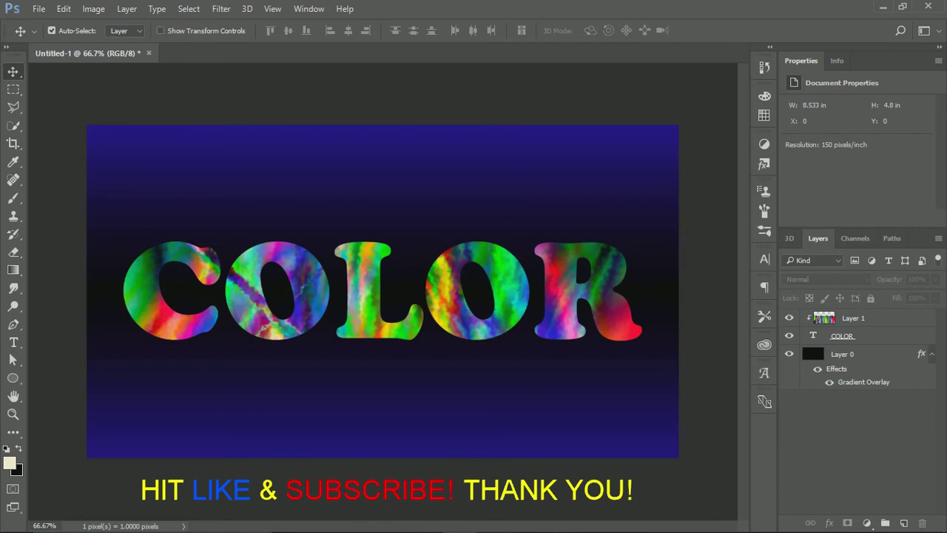
click(857, 341)
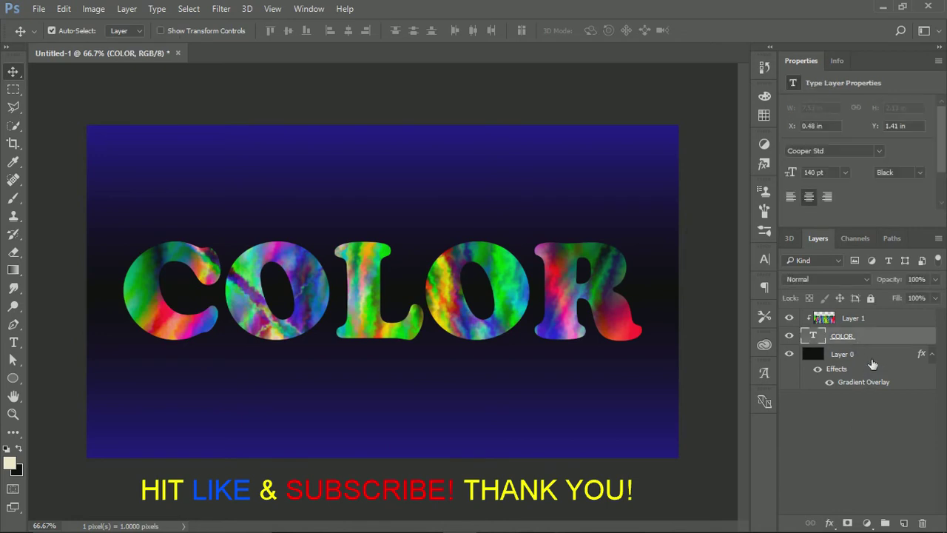
click(863, 427)
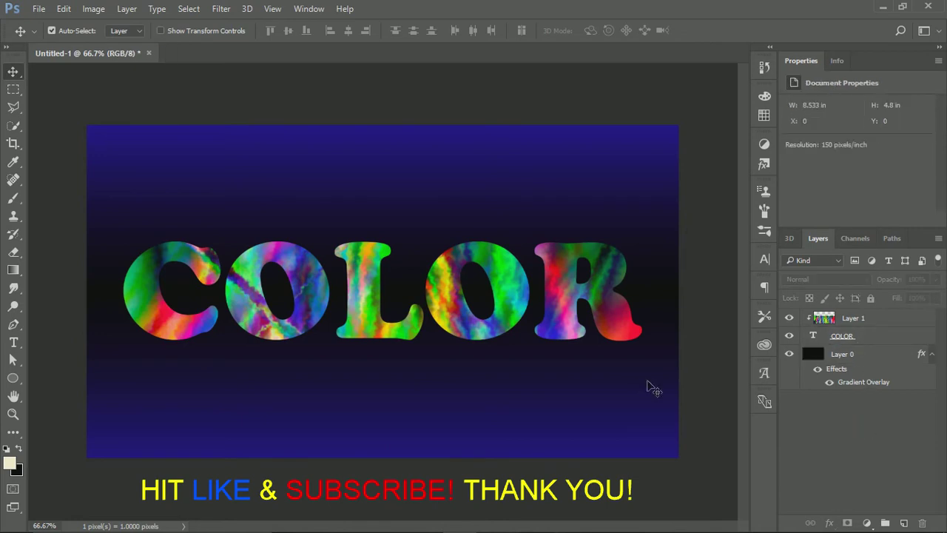